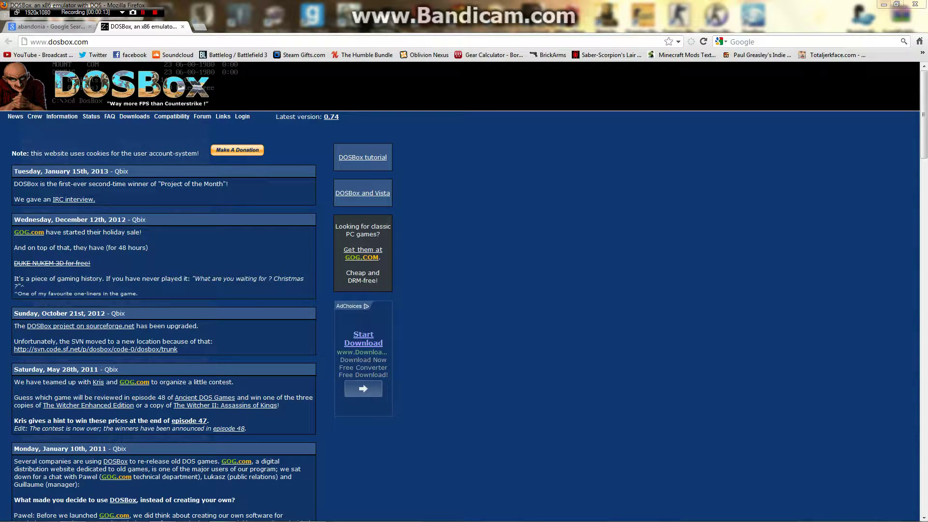
Step: Go from the DOSBox downloads page to the SourceForge page for the 0.74 Win32 installer
left_click(133, 118)
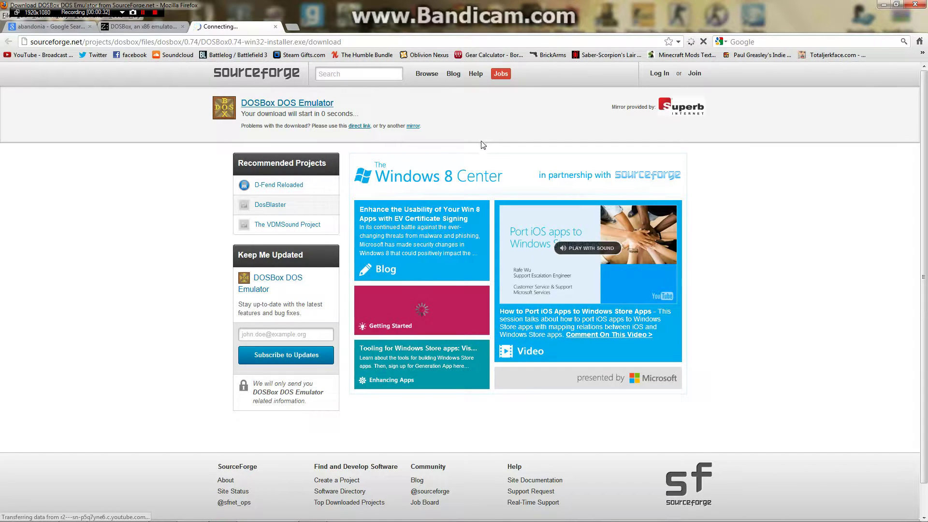
Step: Save the DOSBox installer file and clear old entries from the Downloads list
mouse_move(244, 505)
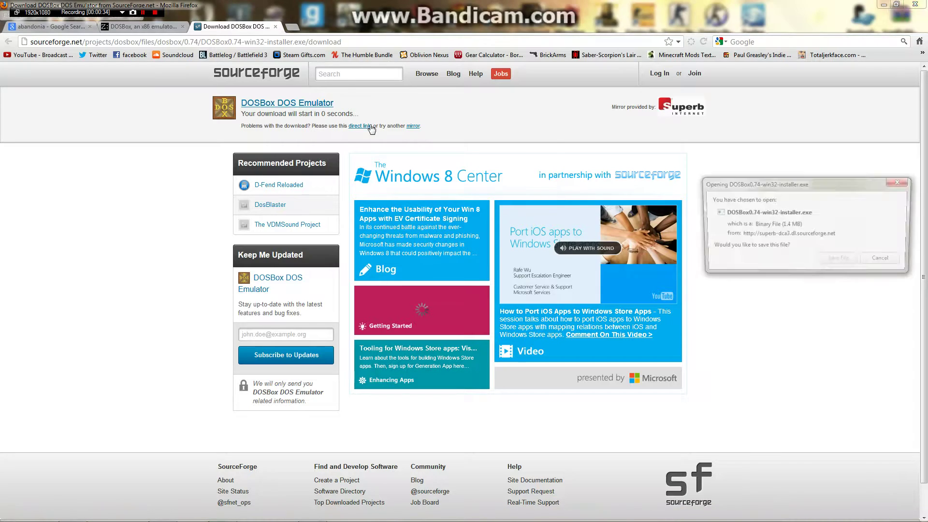
left_click(839, 261)
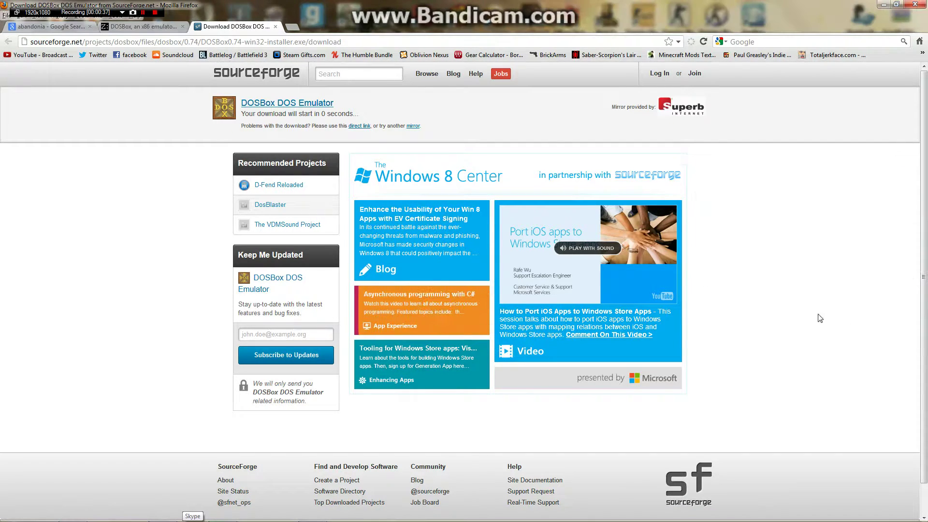
left_click(590, 246)
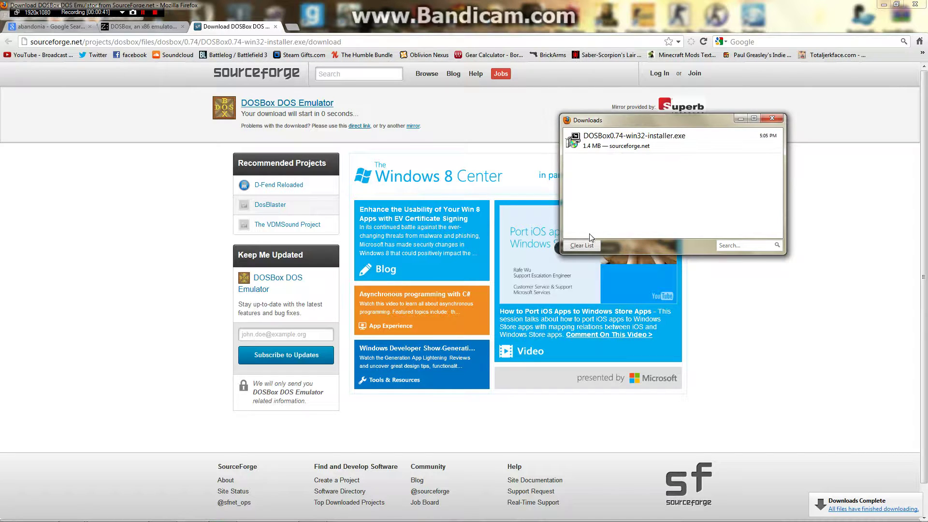
left_click(590, 246)
Step: Close Downloads and both DOSBox tabs, minimise Firefox, and put the installer icon beside the DOS folder
left_click(772, 118)
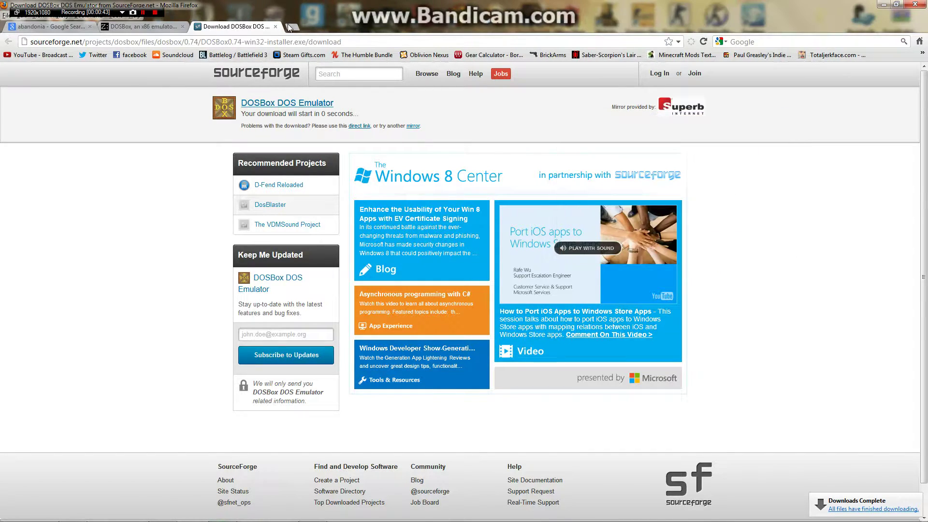
left_click(275, 27)
left_click(183, 26)
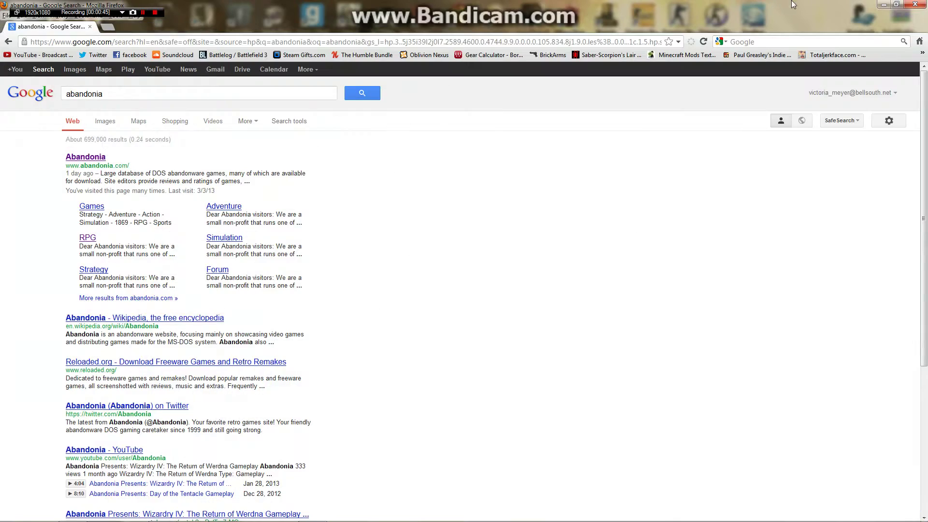
left_click(884, 4)
left_click_drag(26, 403, 319, 263)
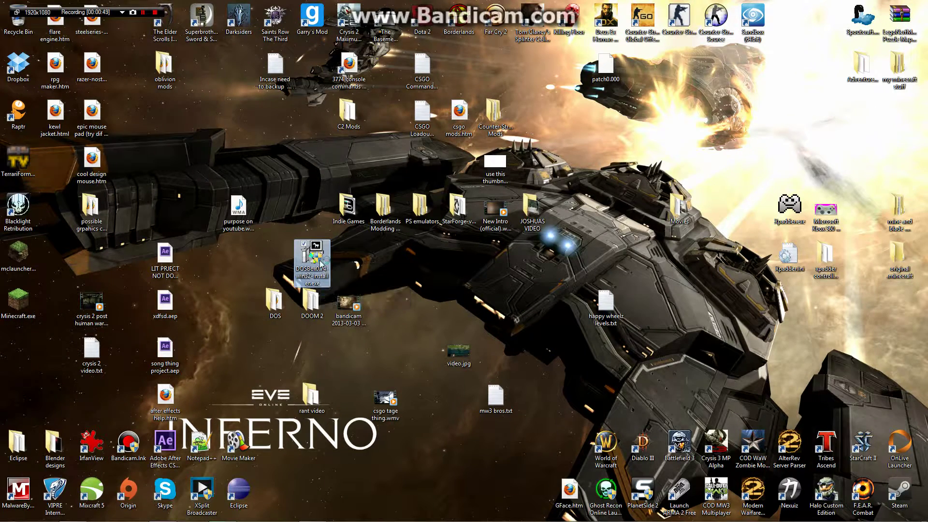
Step: Run the DOSBox 0.74 installer, accept the licence, and untick the Desktop Shortcut component
left_click(458, 281)
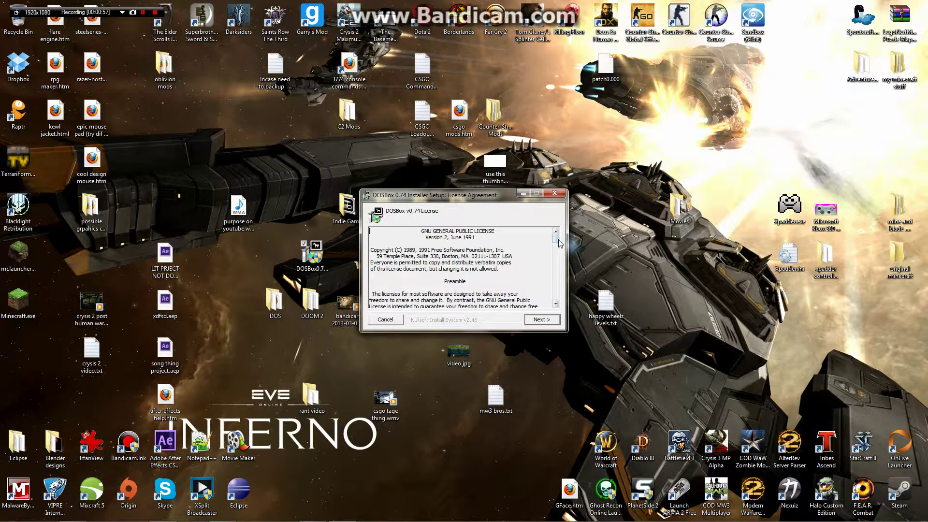
left_click_drag(556, 239, 564, 305)
left_click(550, 320)
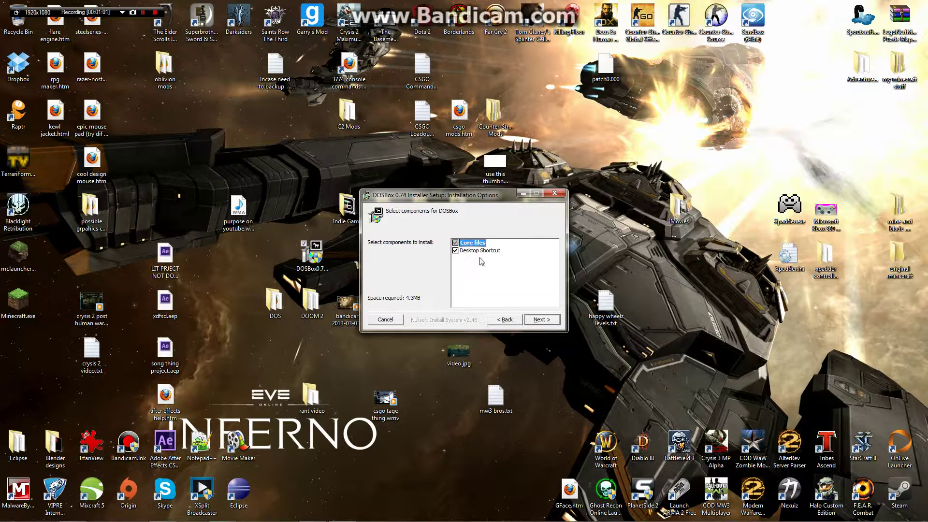
left_click(456, 251)
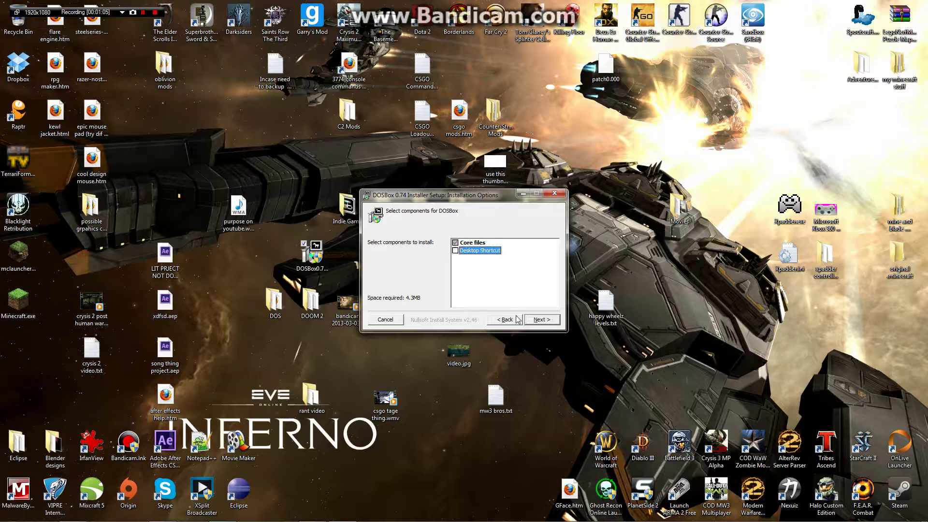
left_click(539, 321)
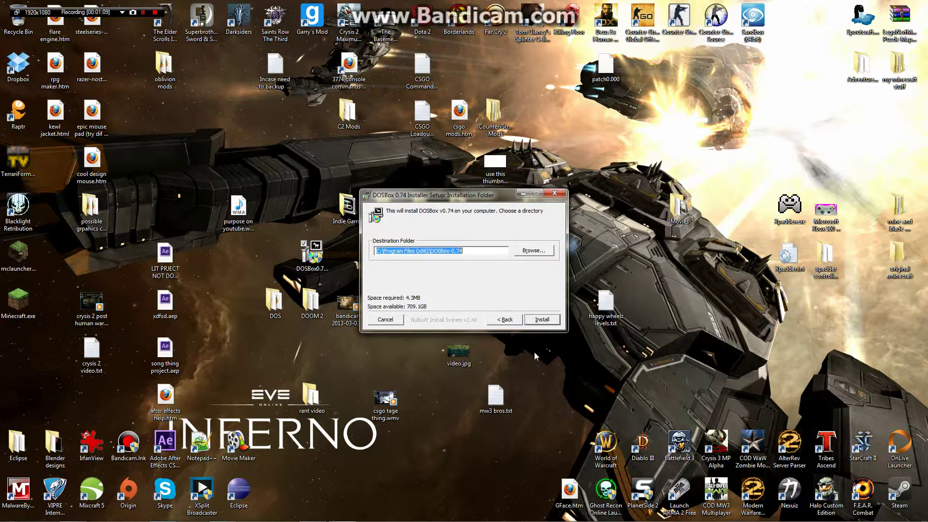
Step: Choose the desktop as the install location, install DOSBox, and close the finished installer
left_click(527, 257)
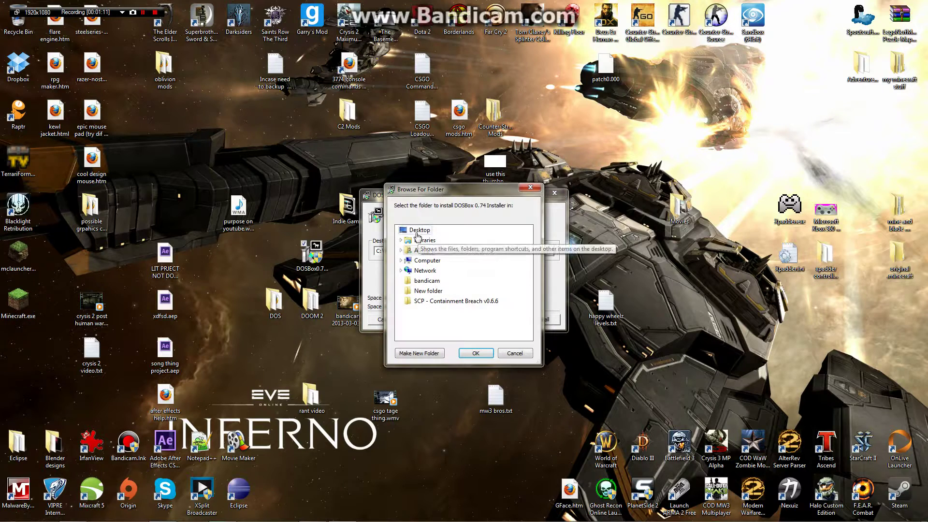
left_click(401, 260)
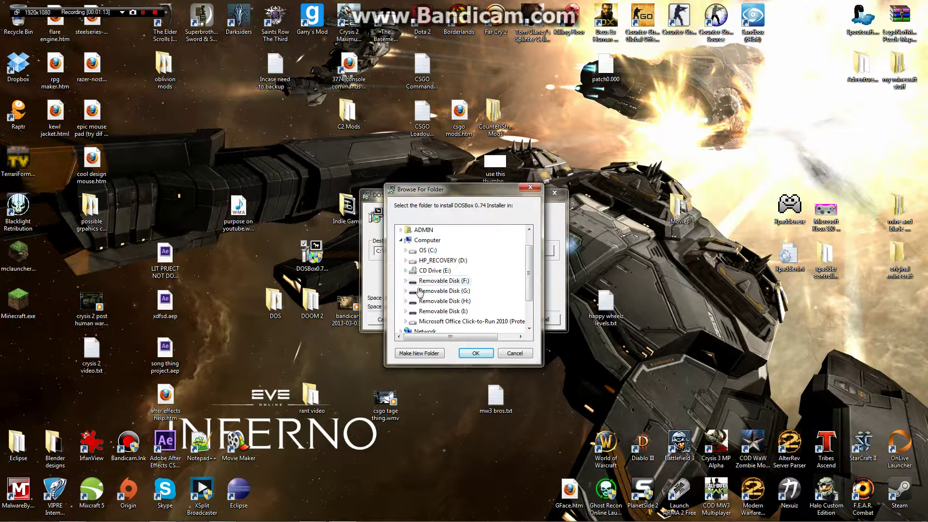
left_click(405, 251)
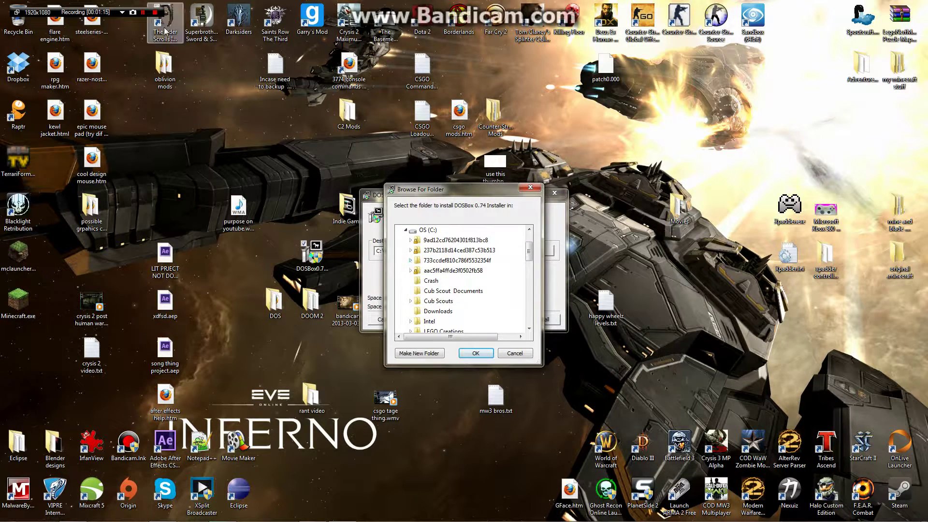
key("Return")
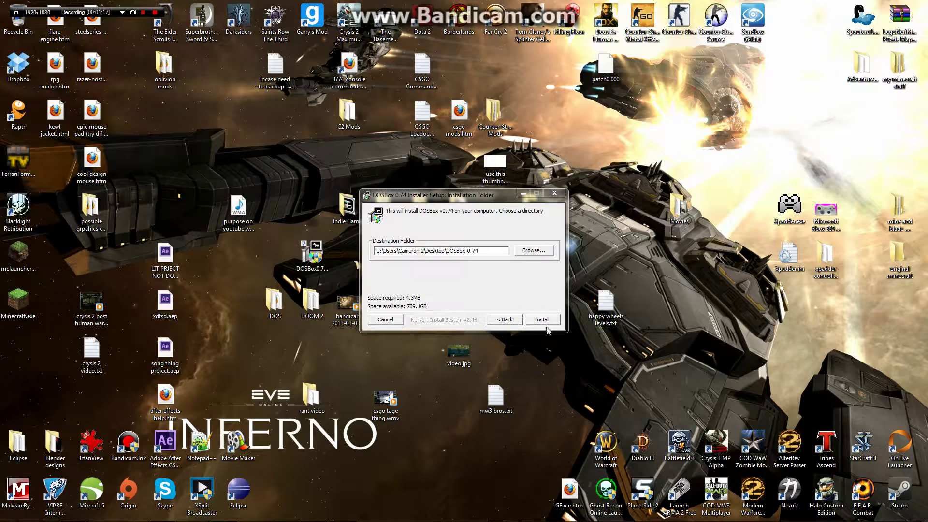
left_click(544, 321)
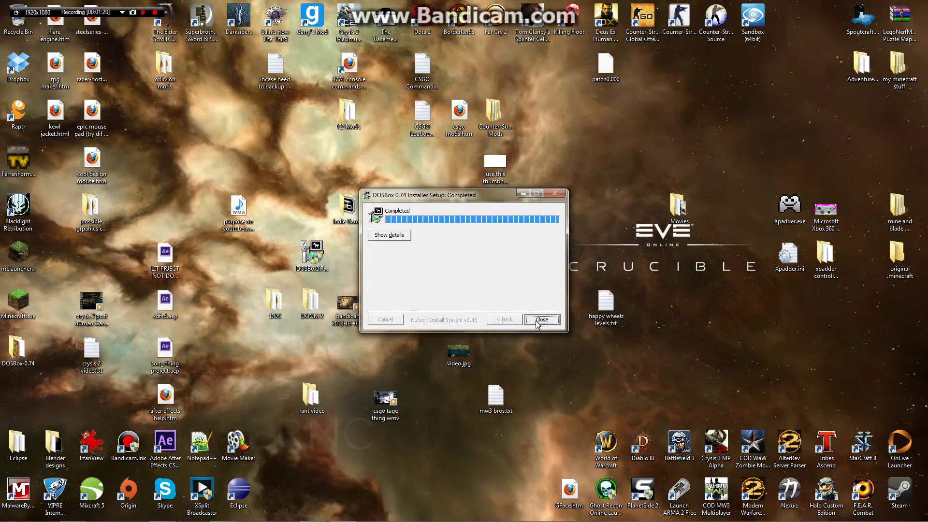
left_click(540, 320)
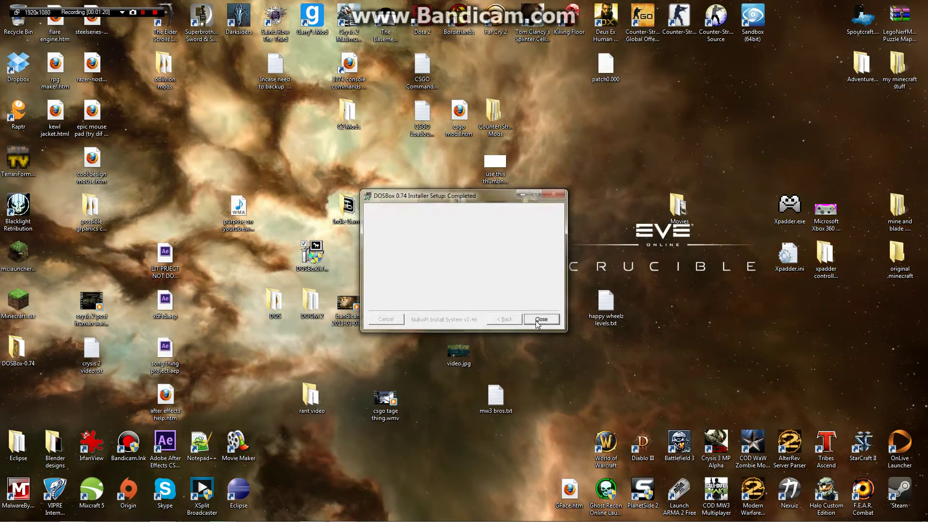
Step: Move the DOSBox-0.74 folder next to Indie Games and delete the DOSBox installer file
mouse_move(19, 344)
left_mouse_down()
mouse_move(223, 274)
mouse_move(333, 209)
mouse_move(313, 208)
left_mouse_up()
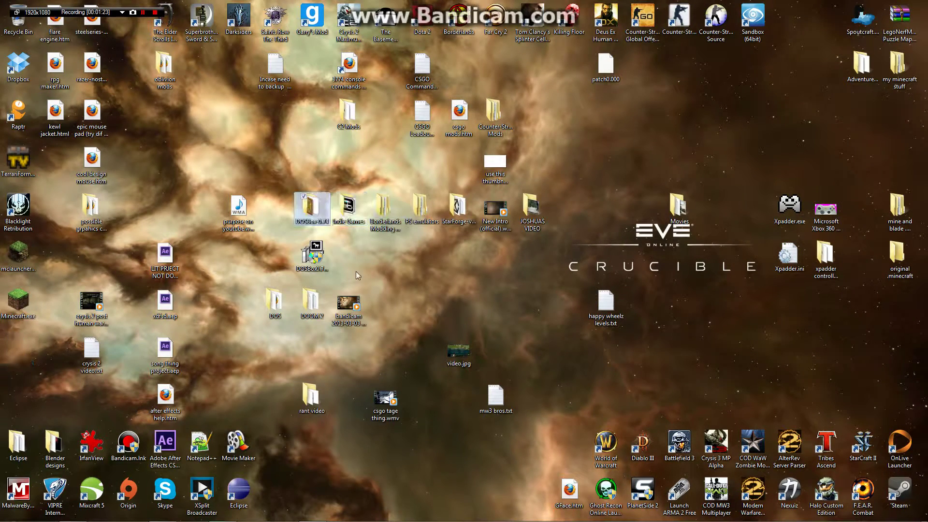
key("Delete")
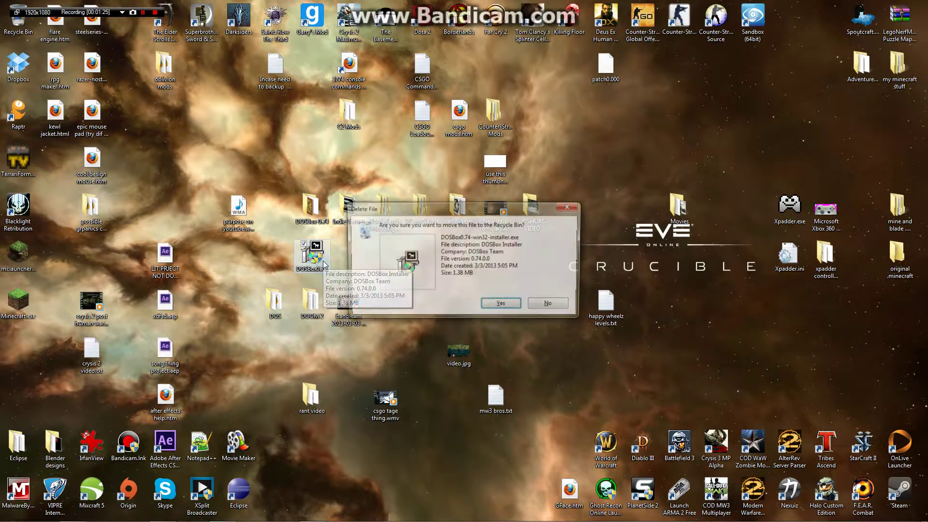
left_click(491, 303)
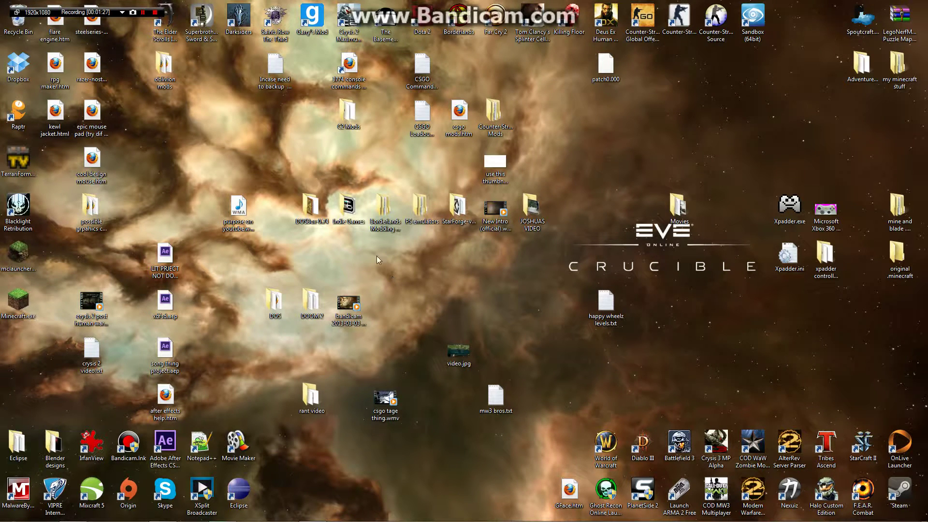
mouse_move(94, 520)
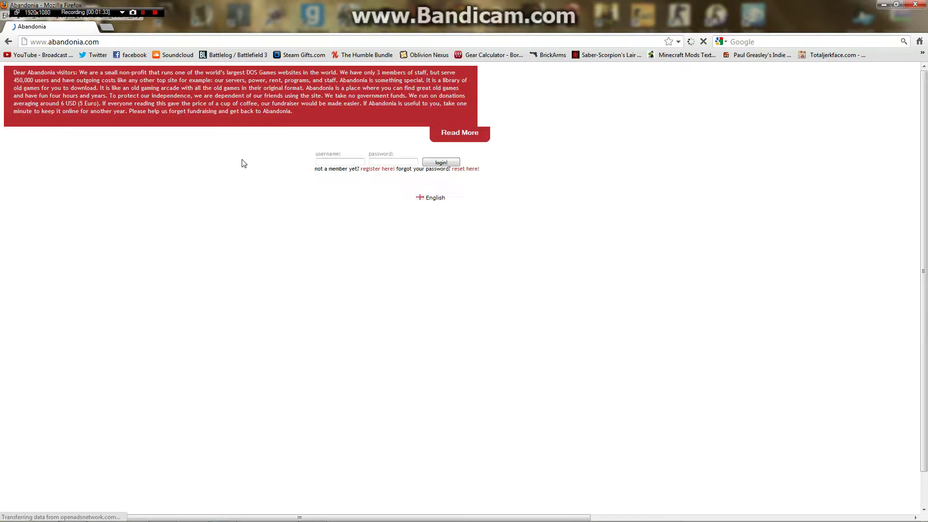
Step: Open Abandonia's All games list, scroll down, and drag Altered Beast.zip onto the desktop
left_click(32, 215)
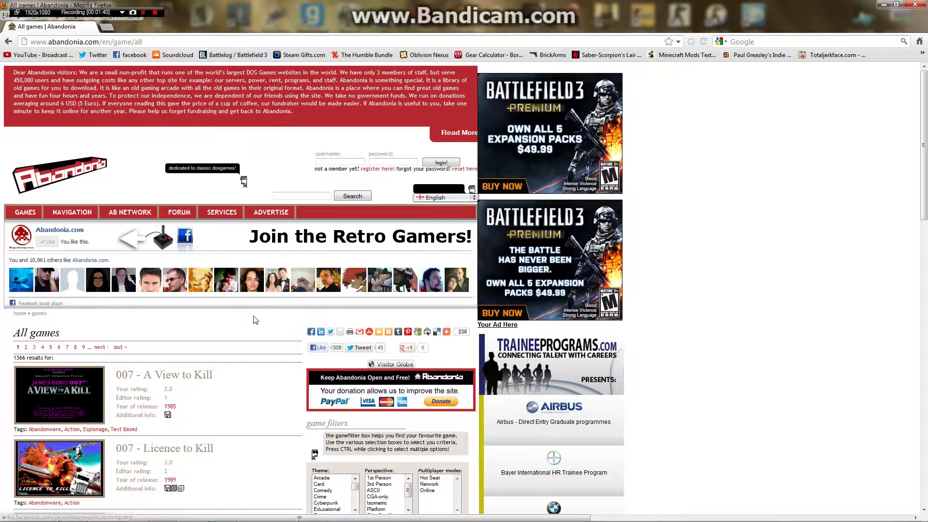
scroll(254, 316, "down", 5)
scroll(235, 287, "down", 5)
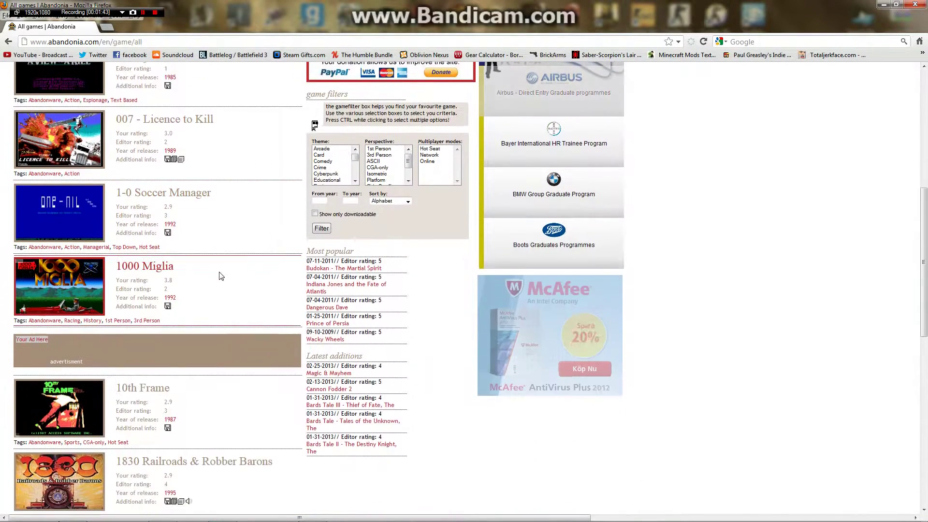
scroll(219, 277, "down", 5)
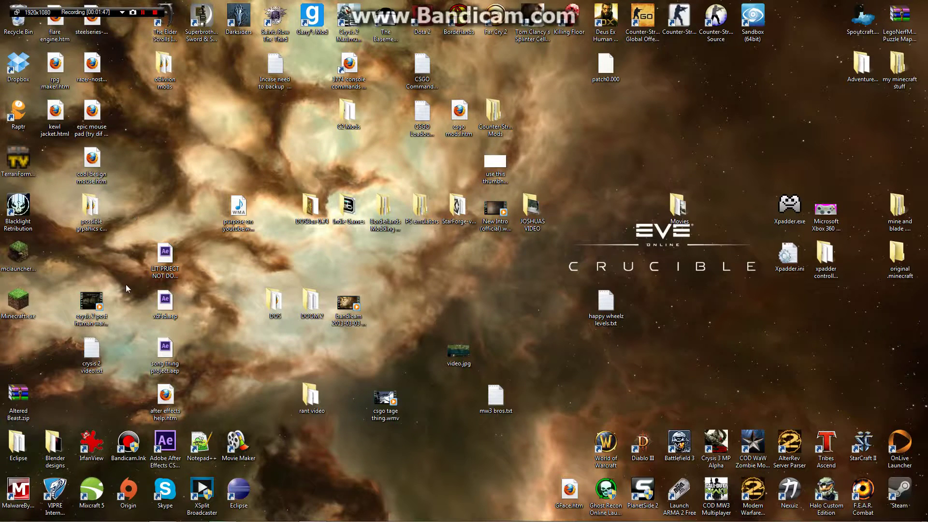
mouse_move(20, 400)
left_mouse_down()
mouse_move(230, 283)
mouse_move(236, 252)
mouse_move(231, 272)
mouse_move(247, 265)
left_mouse_up()
Step: Open Altered Beast.zip in WinRAR and dismiss the licence purchase reminder
double_click(247, 255)
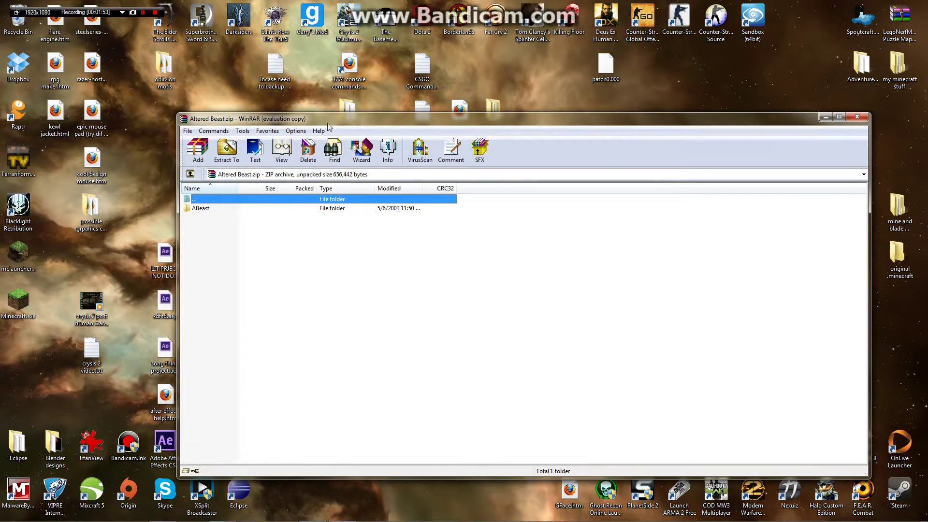
left_click_drag(327, 124, 668, 140)
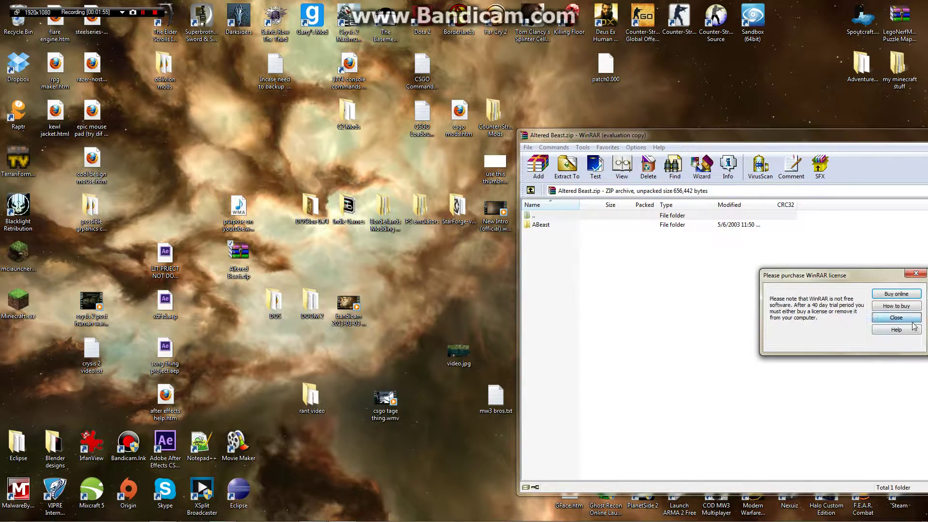
left_click(912, 321)
Step: Drag the ABeast folder onto the desktop, close WinRAR, and delete Altered Beast.zip
left_click_drag(551, 225, 293, 266)
left_click_drag(638, 137, 205, 144)
left_click(765, 143)
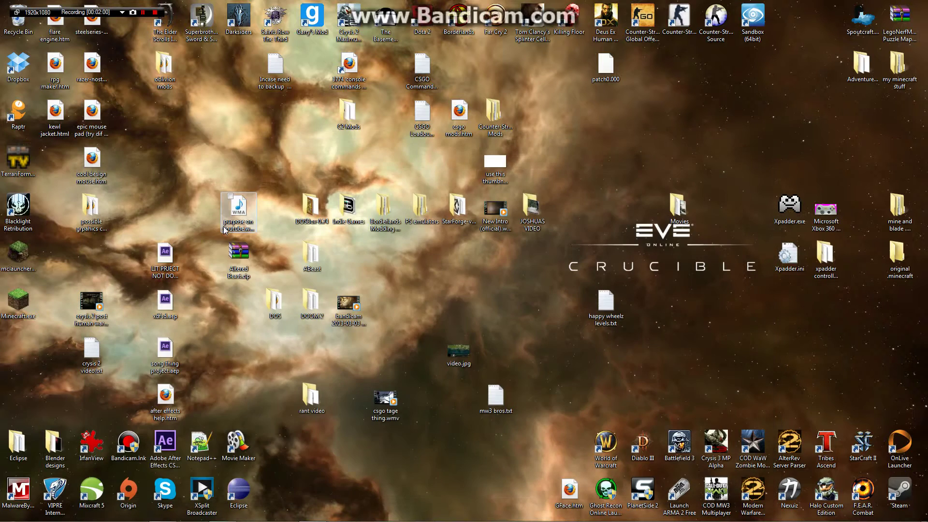
left_click(255, 275)
key("Delete")
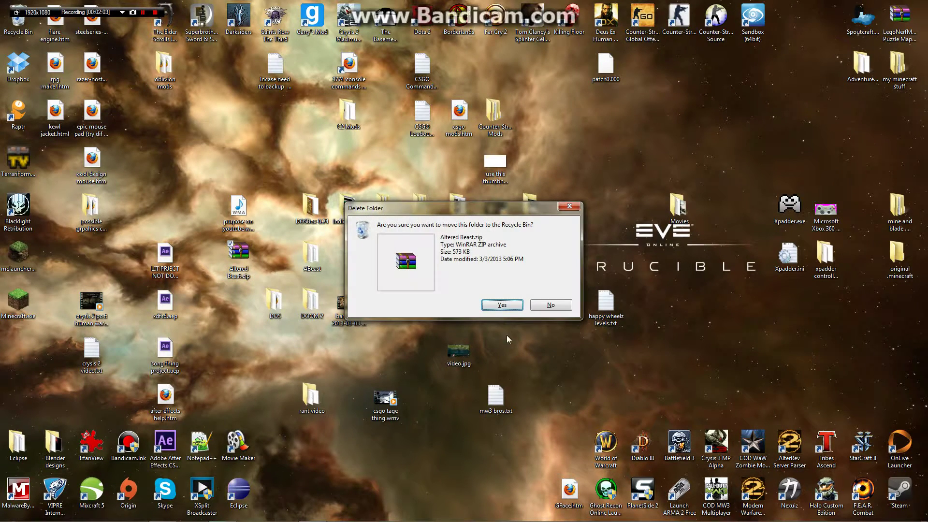
Step: Confirm deleting the zip and open the OS (C:) drive from Start > Computer
left_click(497, 304)
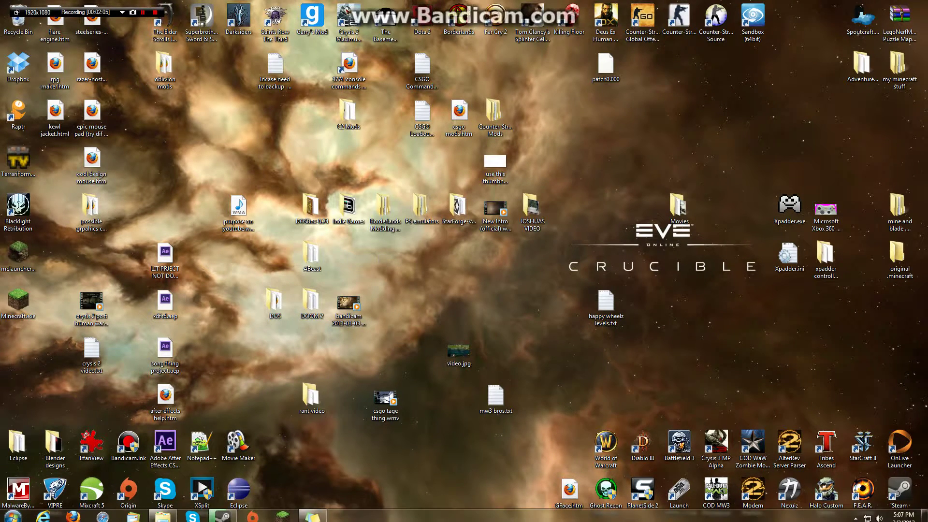
left_click(12, 512)
left_click(161, 240)
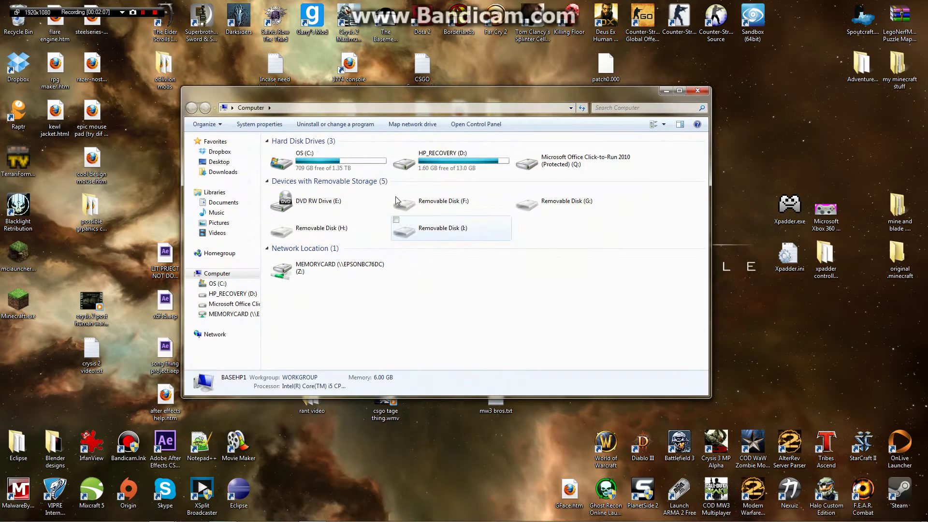
double_click(365, 166)
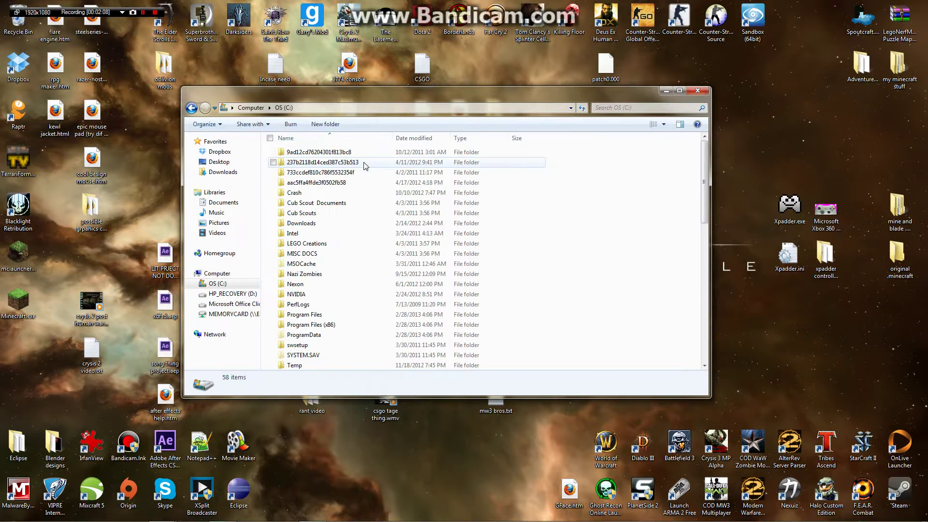
Step: Create a new folder named dos at the root of C: and open it
right_click(656, 212)
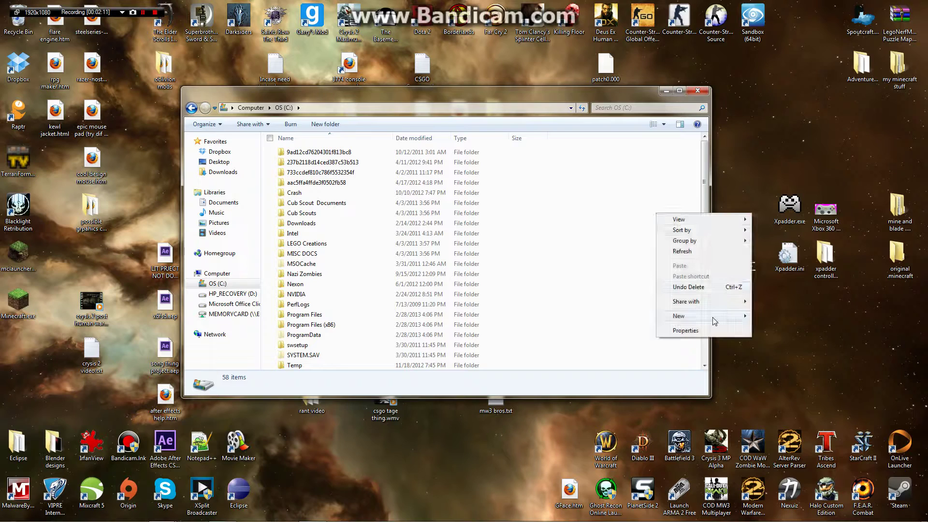
mouse_move(716, 321)
left_click(784, 319)
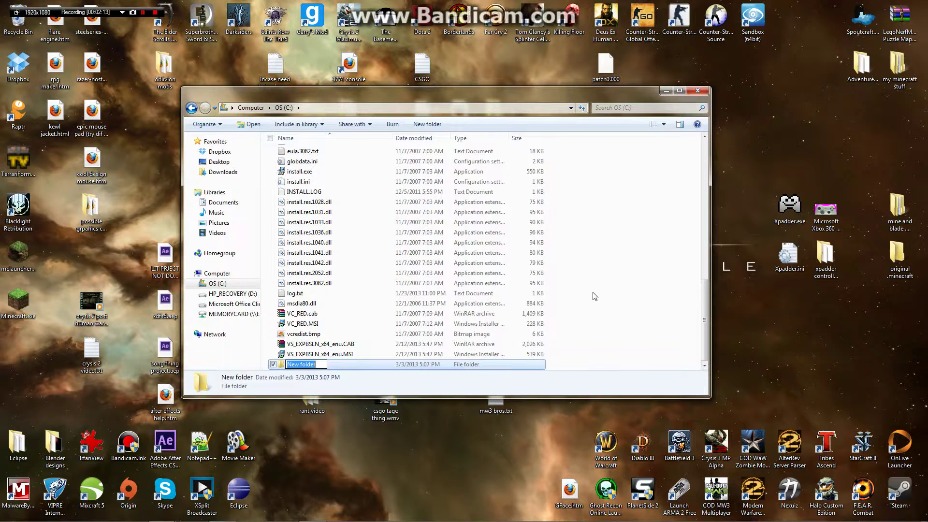
type("dos")
key("Return")
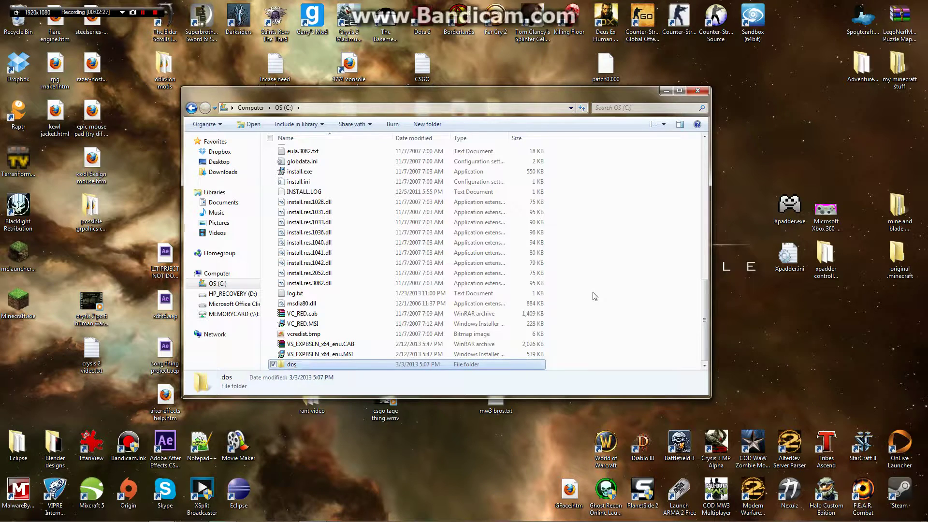
double_click(314, 368)
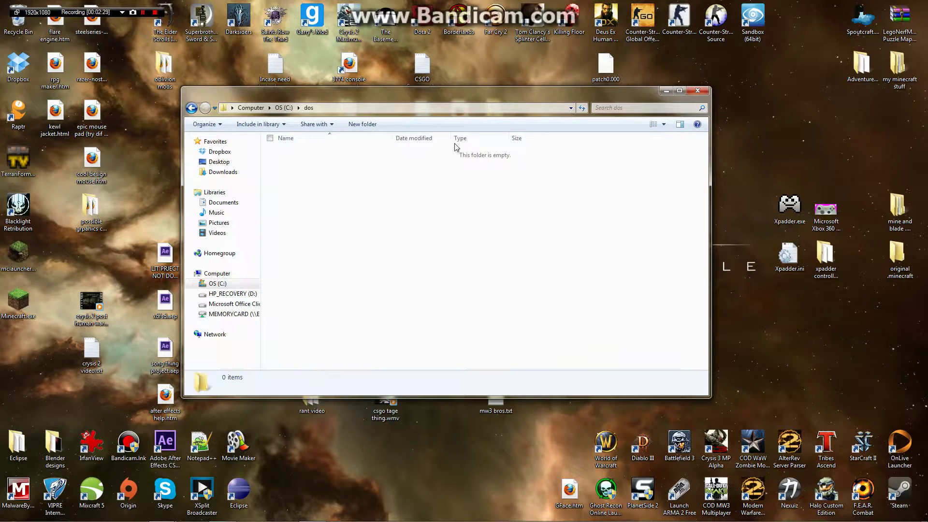
Step: Move the ABeast folder from the desktop into C:\dos
left_click_drag(489, 100, 692, 95)
left_click_drag(305, 254, 607, 214)
mouse_move(596, 89)
left_mouse_down()
mouse_move(468, 92)
mouse_move(618, 84)
left_mouse_up()
Step: Launch DOSBox.exe from the DOSBox-0.74 folder and arrange its windows
double_click(310, 208)
left_click(121, 107)
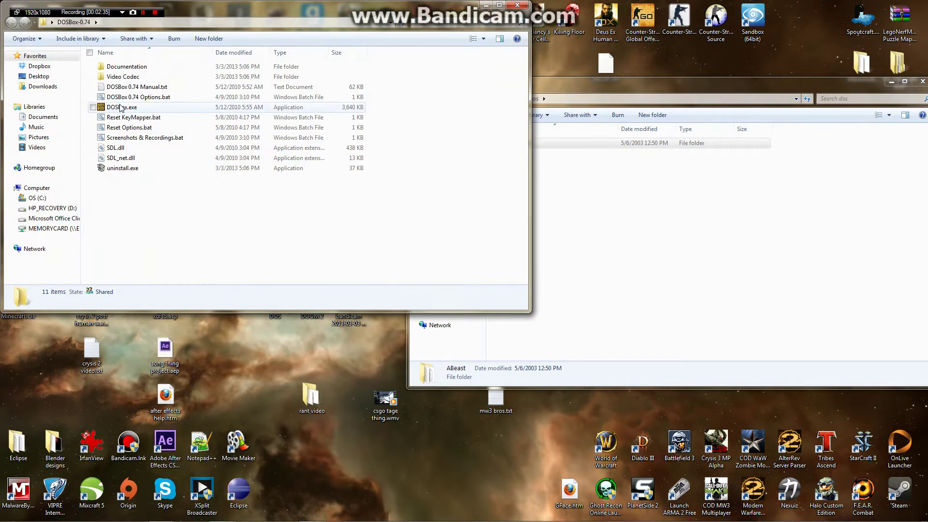
left_click(484, 4)
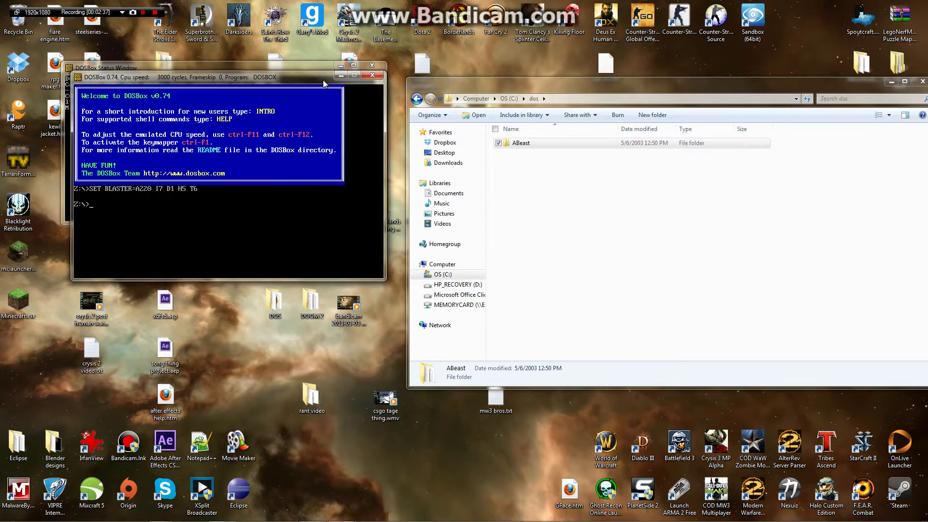
left_click_drag(313, 83, 425, 93)
left_click(340, 65)
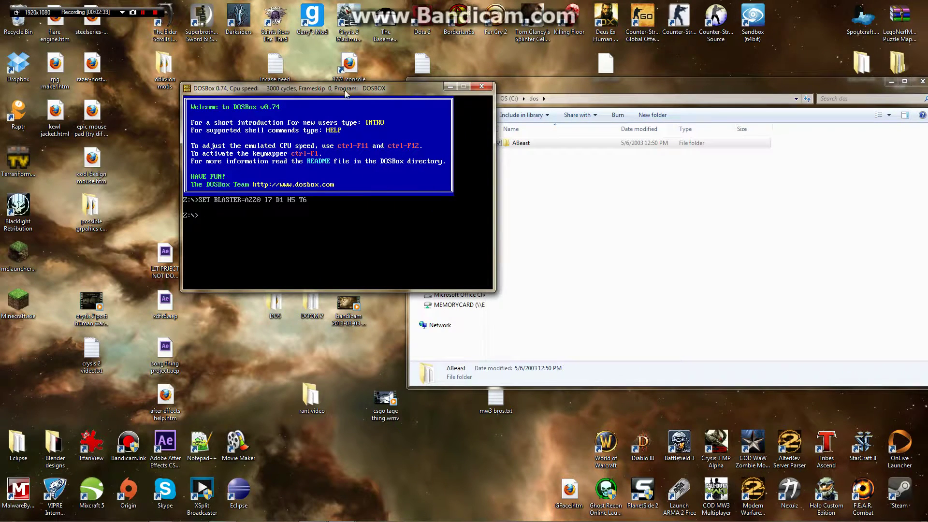
left_click_drag(346, 93, 377, 132)
left_click(143, 16)
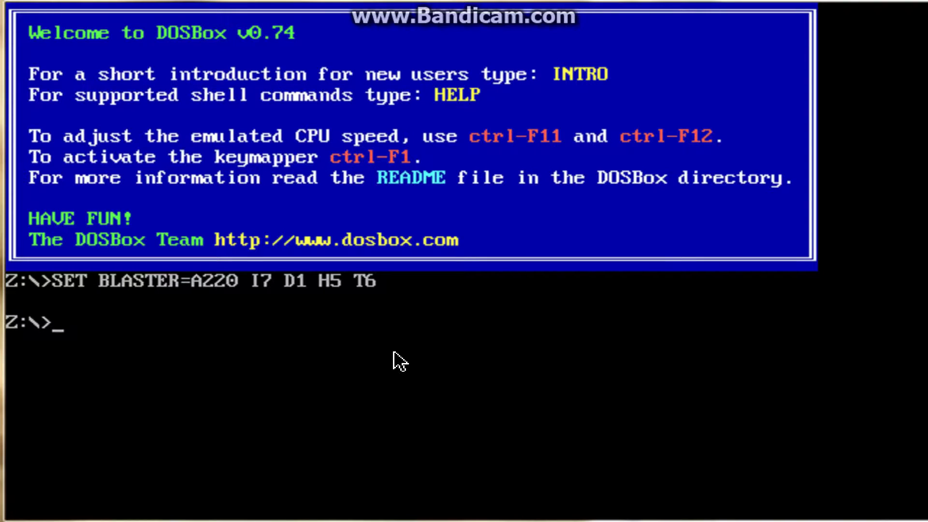
Step: Mount C:\dos as drive C with 'mount c C:\dos', then type C: at the prompt
left_click(401, 351)
type("mo")
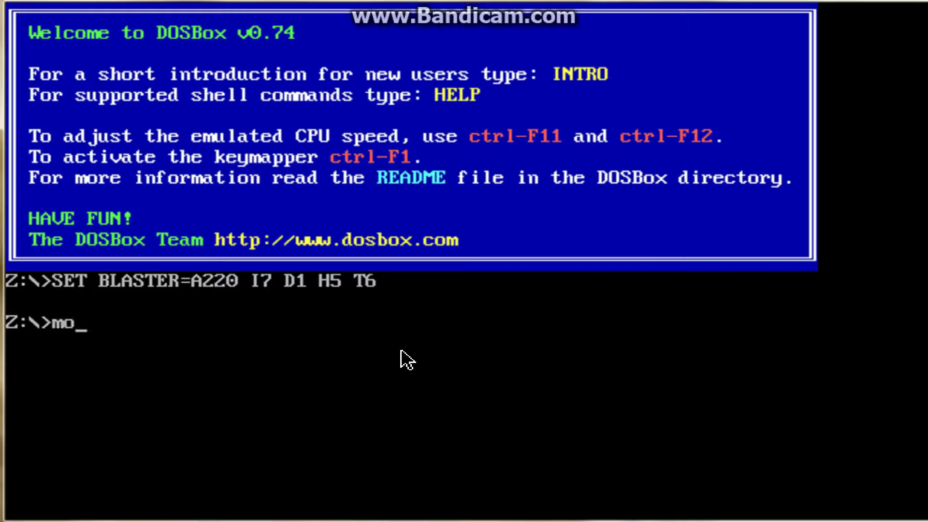
type("unt c")
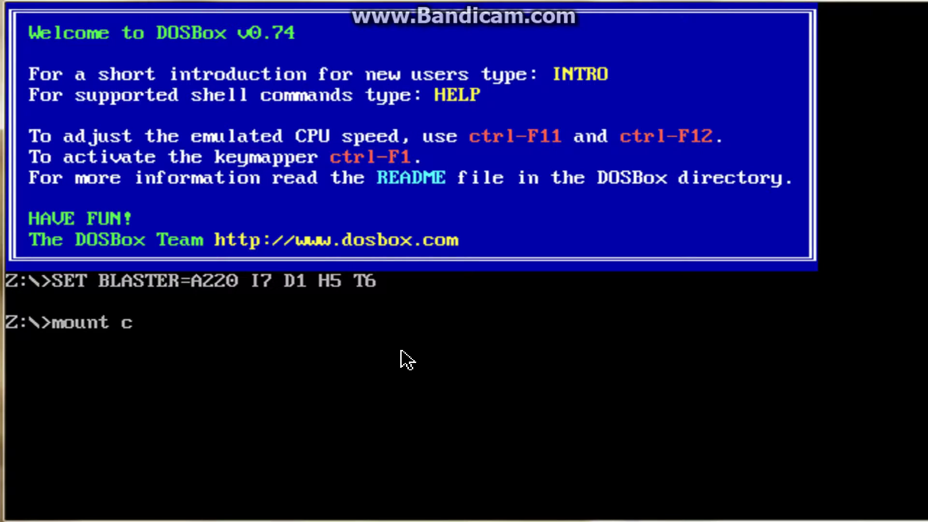
type("C:\\")
type("dos")
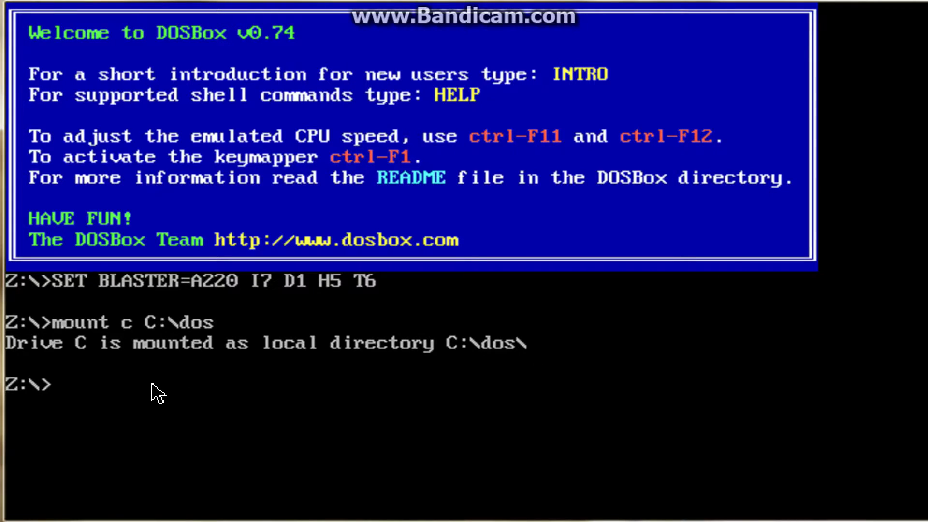
type("C:")
Step: Switch to drive C and enter the ABEAST folder with 'cd ABEAST', checking the name in Explorer
key("Return")
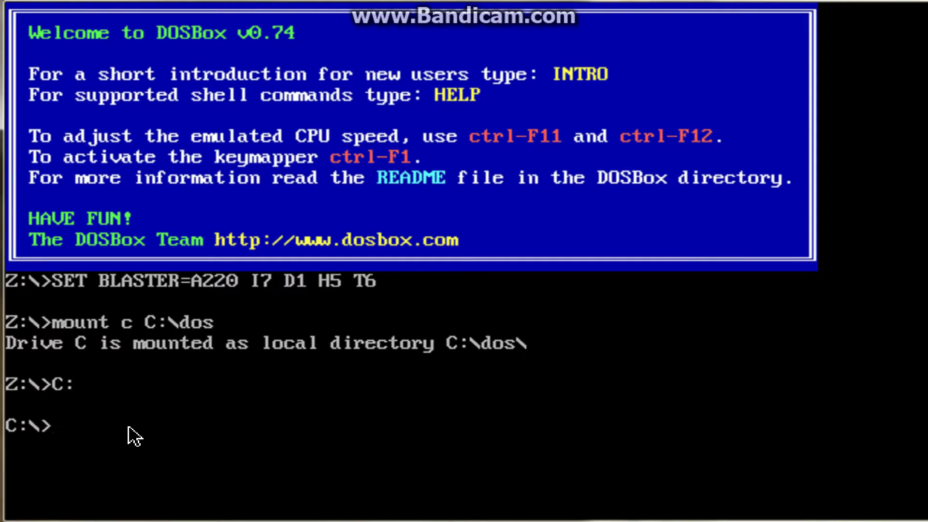
type("c")
type("d")
key("alt+Tab")
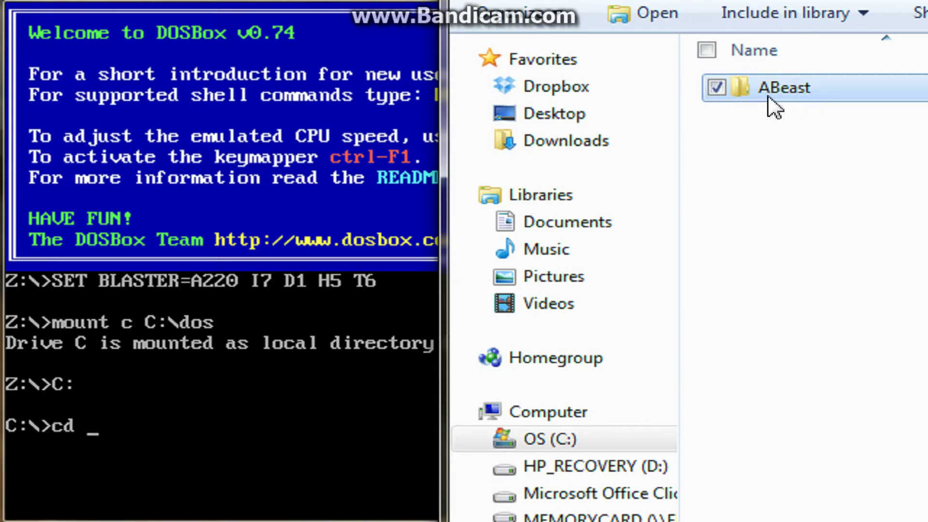
key("alt+Tab")
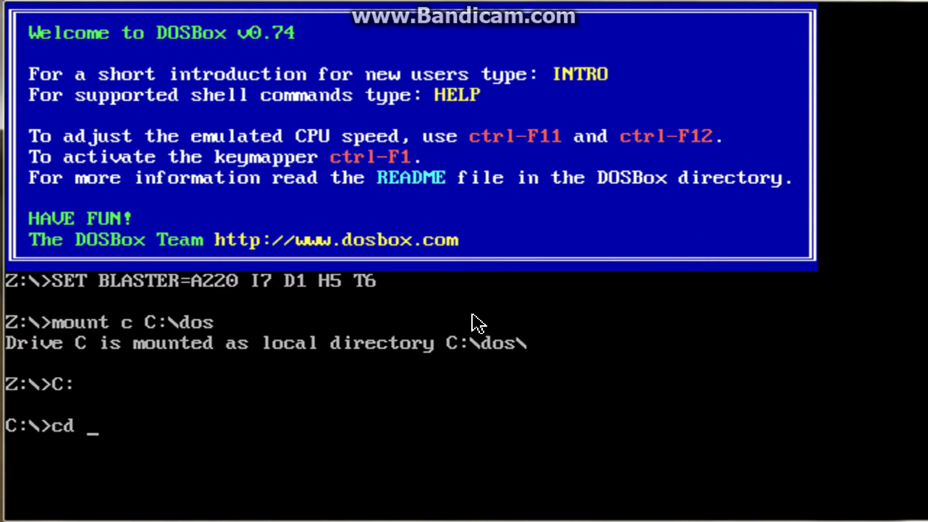
type("a")
key("BackSpace")
type("ABEAST")
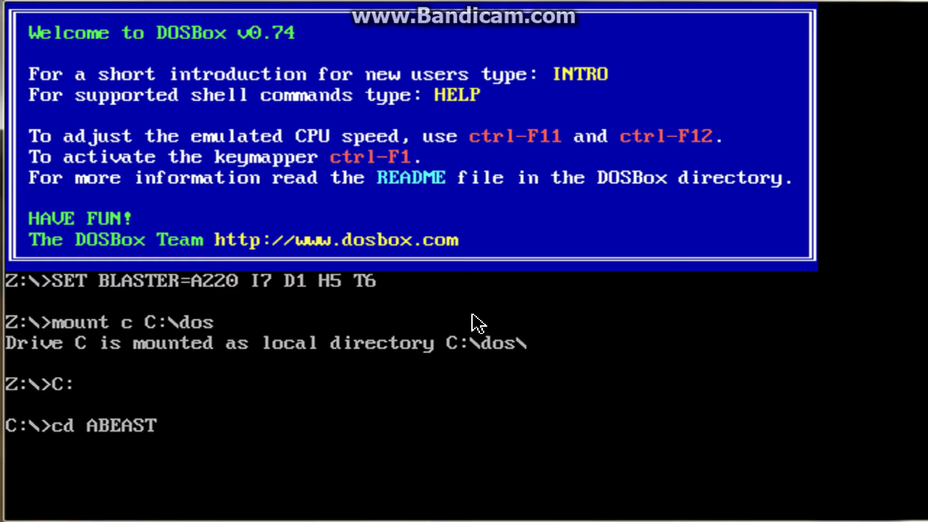
key("Return")
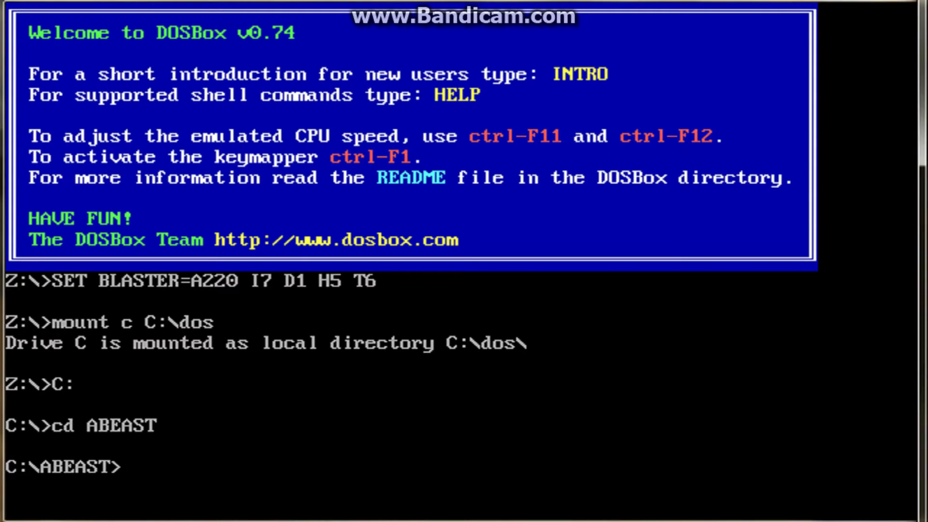
left_click(213, 480)
key("alt+Tab")
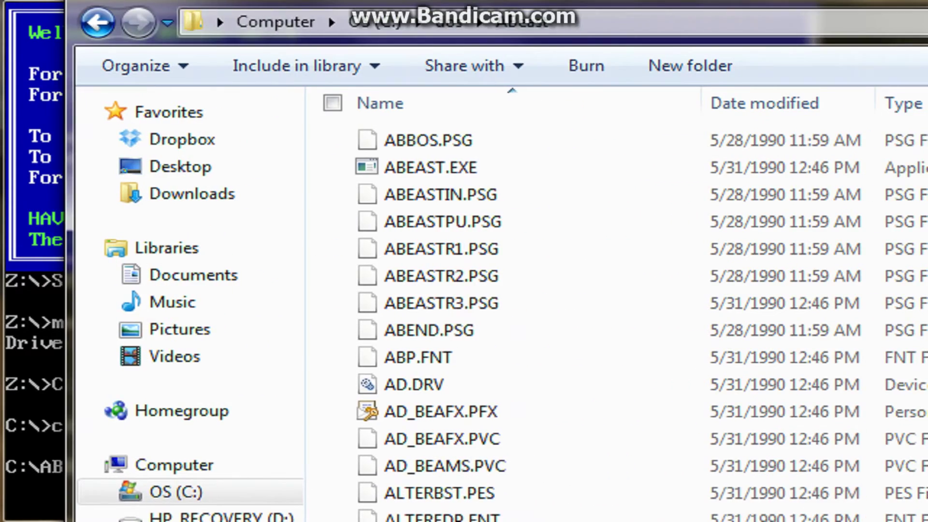
scroll(491, 239, "down", 15)
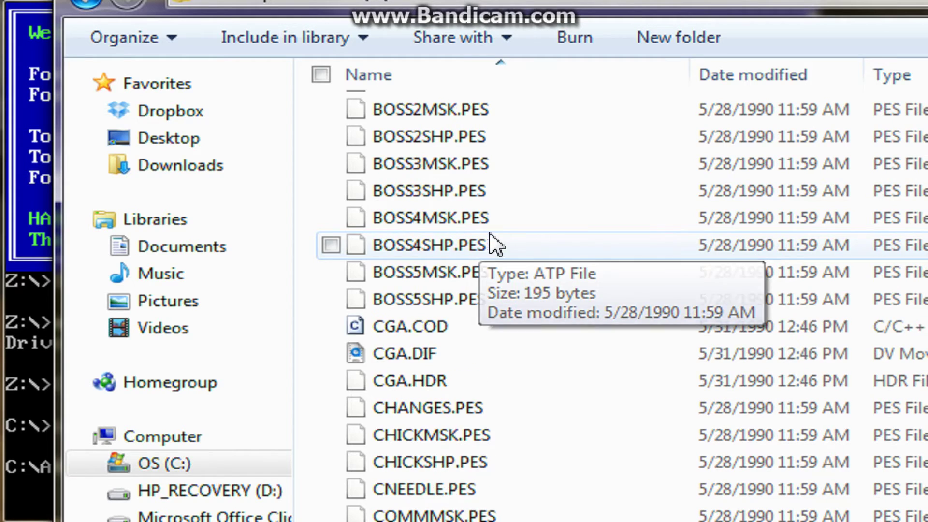
scroll(491, 237, "down", 20)
scroll(505, 294, "up", 20)
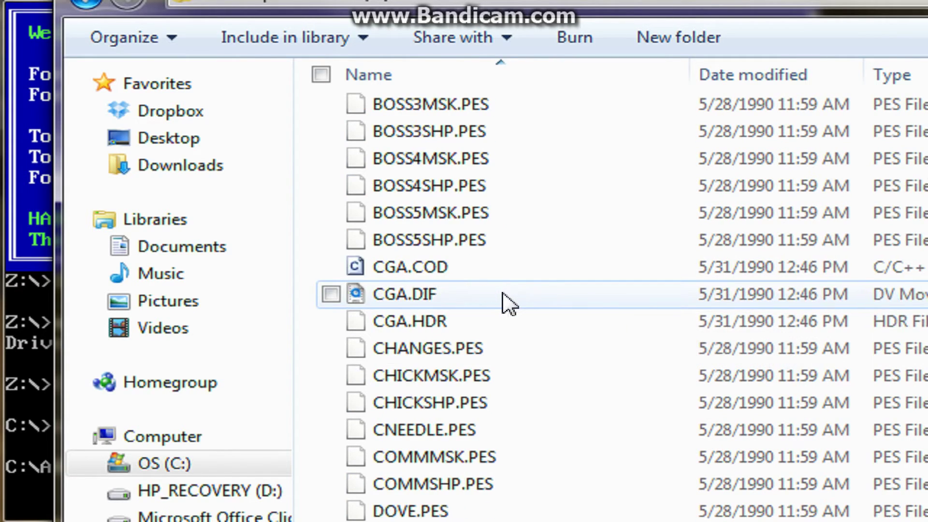
scroll(498, 300, "up", 10)
left_click(428, 145)
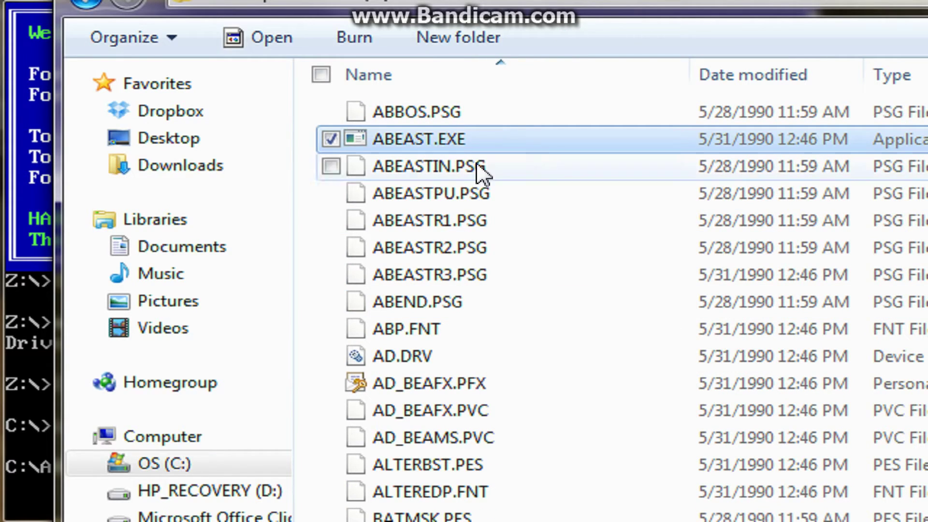
key("alt+Tab")
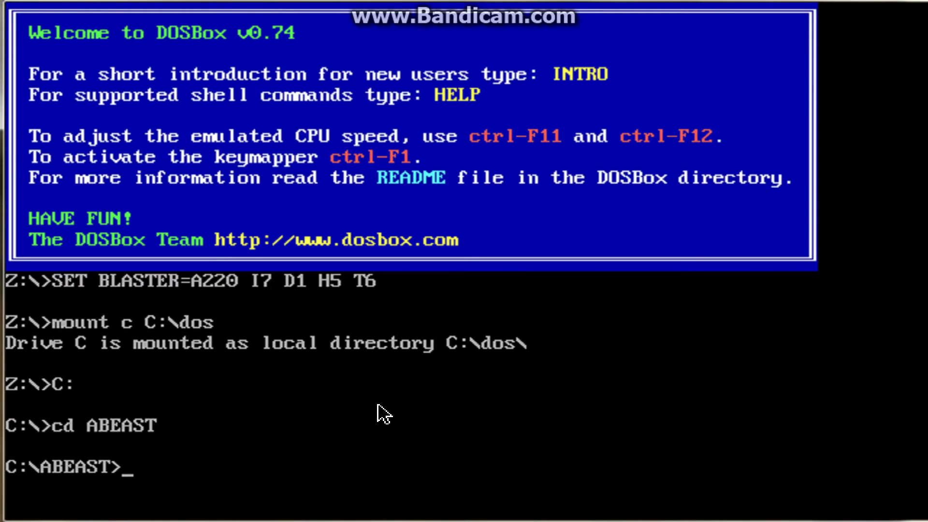
Step: Run 'abeast' from the C:\ABEAST folder to bring up Altered Beast's VGA/Adlib selection screen
type("abeas")
type("t")
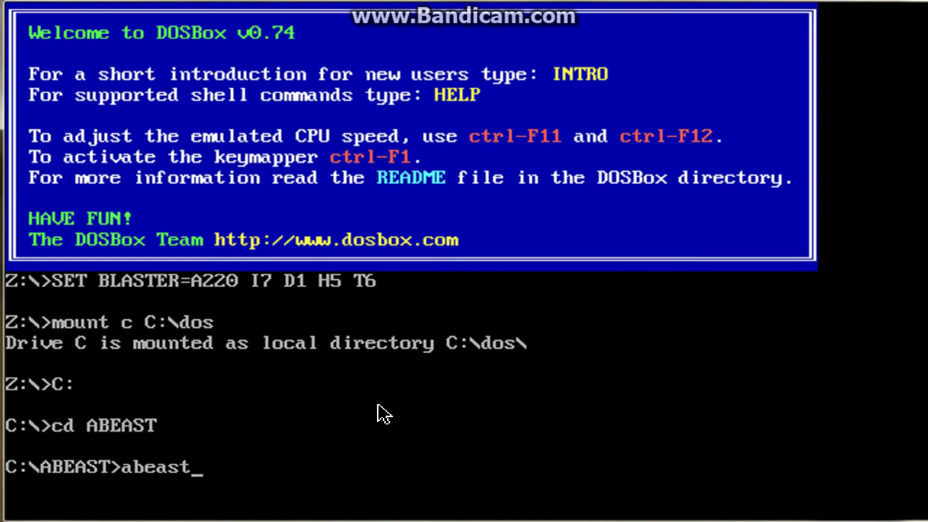
key("Return")
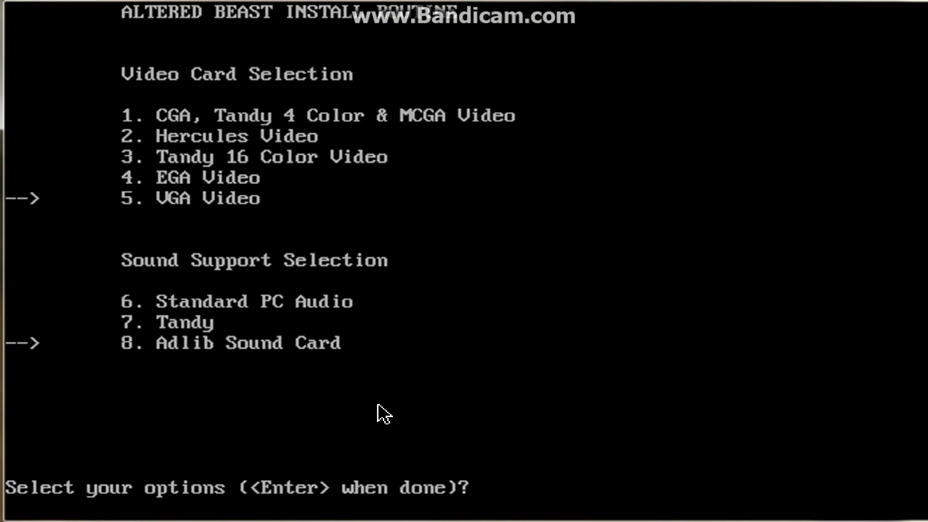